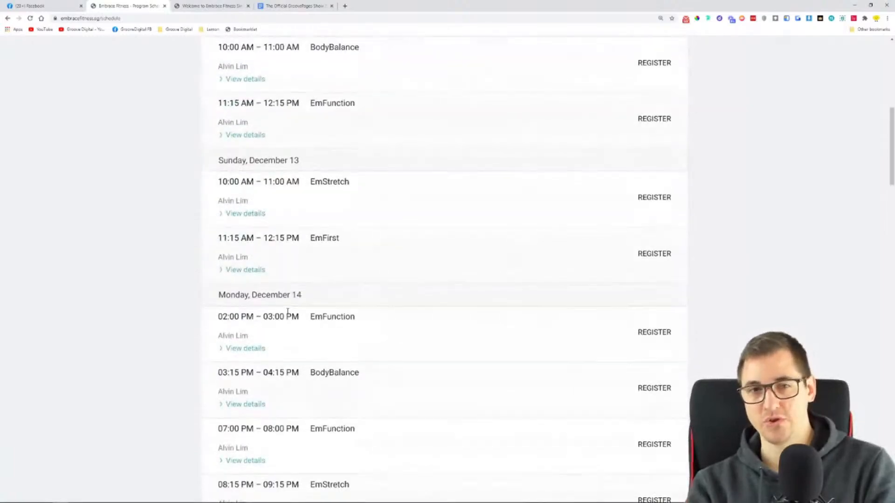
Return from the Embrace Fitness class schedule to the site's home page
{"action": "scroll", "coordinate": [171, 81], "scroll_direction": "up", "scroll_amount": 1}
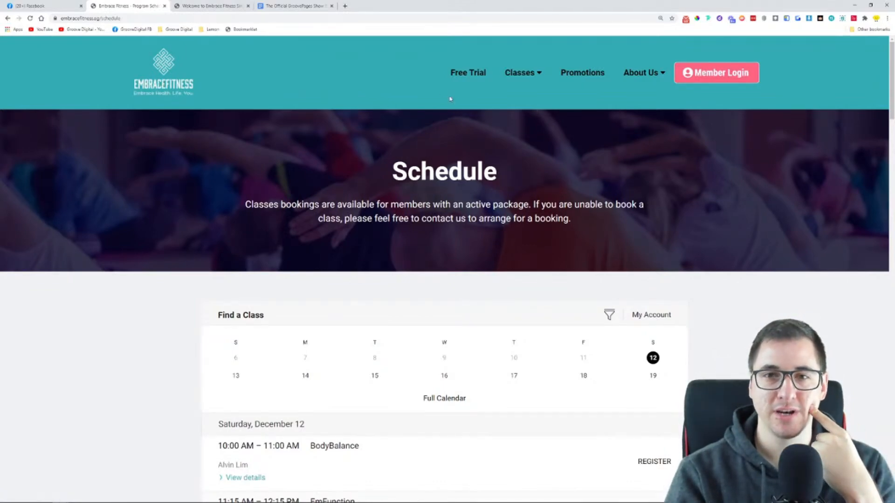
{"action": "scroll", "coordinate": [193, 156], "scroll_direction": "down", "scroll_amount": 1}
{"action": "scroll", "coordinate": [193, 155], "scroll_direction": "up", "scroll_amount": 1}
{"action": "left_click", "coordinate": [162, 71]}
Check the Brandability 1-10 and Sum up criteria in the Show & Tell feedback document, and return to the Embrace Fitness home page
{"action": "left_click", "coordinate": [292, 6]}
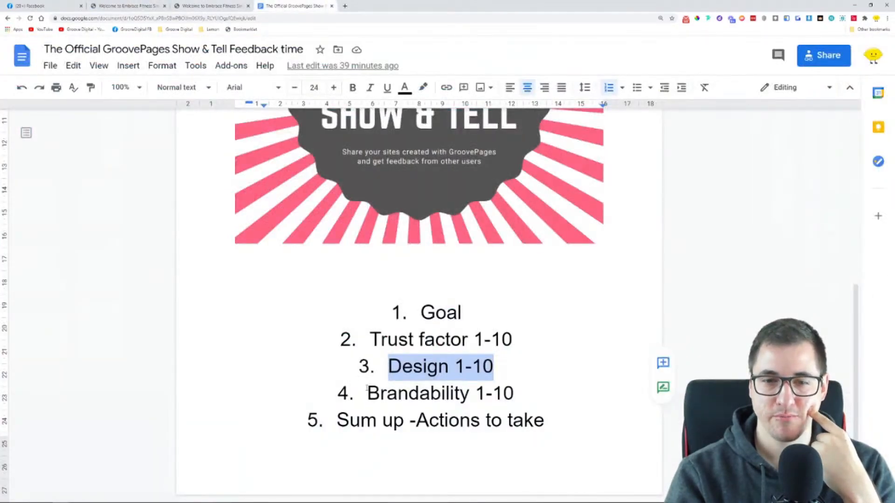
{"action": "left_click_drag", "start_coordinate": [367, 387], "coordinate": [564, 383]}
{"action": "mouse_move", "coordinate": [507, 373]}
{"action": "left_mouse_down"}
{"action": "mouse_move", "coordinate": [403, 369]}
{"action": "mouse_move", "coordinate": [529, 409]}
{"action": "left_mouse_up"}
{"action": "left_click", "coordinate": [124, 6]}
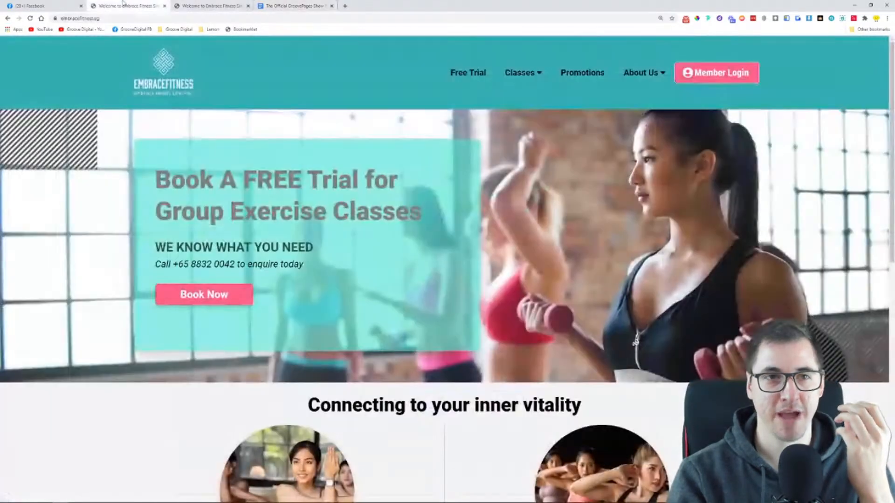
Sample the text color of the Book A Class label with the color picker extension and dismiss the readout
{"action": "scroll", "coordinate": [519, 236], "scroll_direction": "down", "scroll_amount": 5}
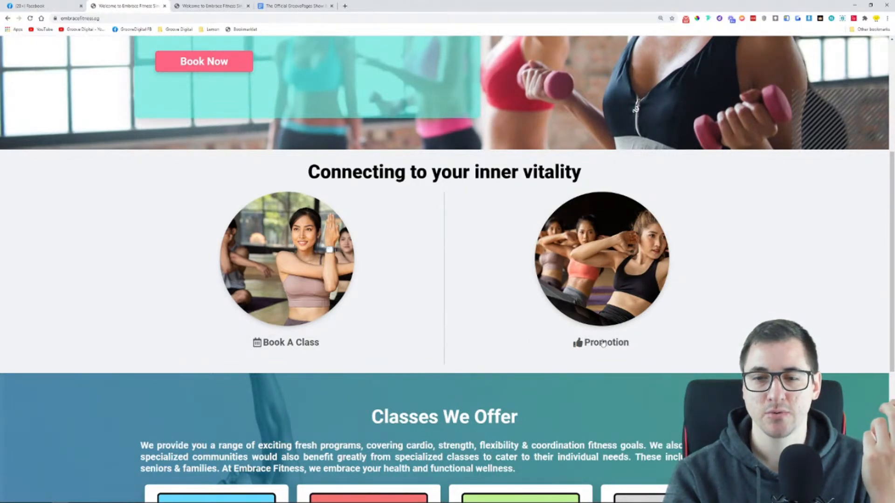
{"action": "left_click", "coordinate": [696, 19]}
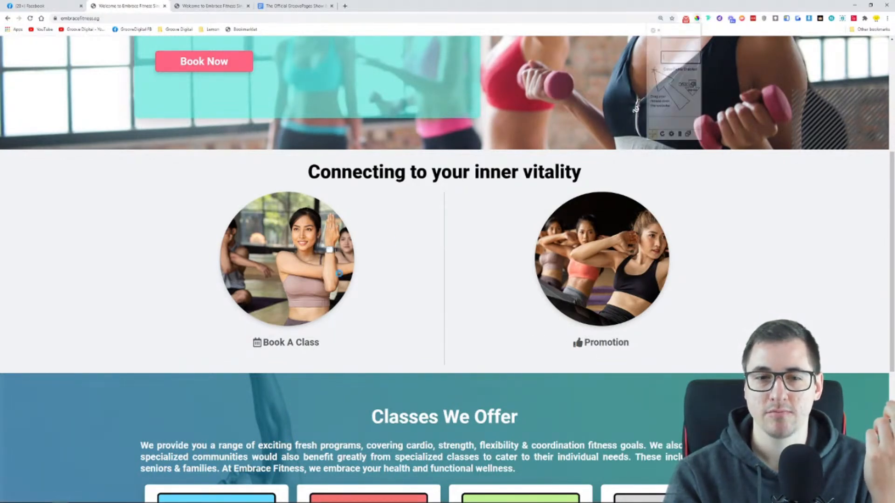
{"action": "left_click", "coordinate": [264, 343]}
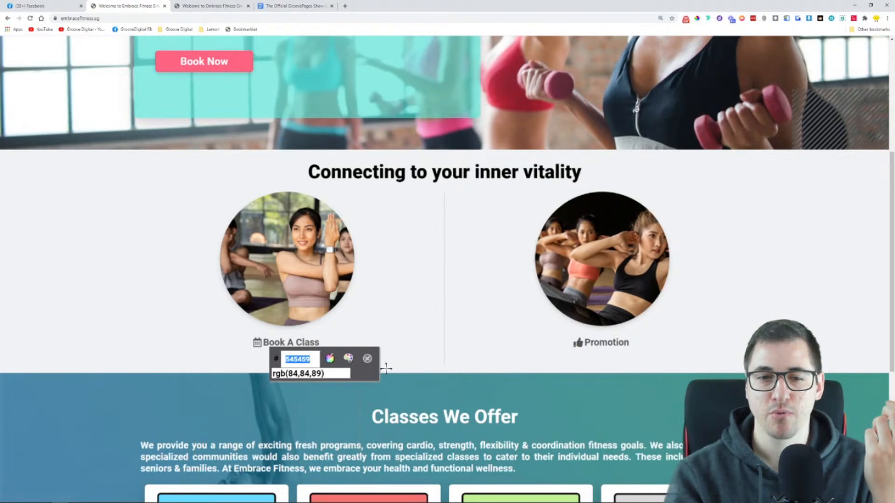
{"action": "left_click", "coordinate": [368, 359]}
Select the whole Book A Class link in EasyCSS and give it a 1 px border on all sides
{"action": "right_click", "coordinate": [294, 344]}
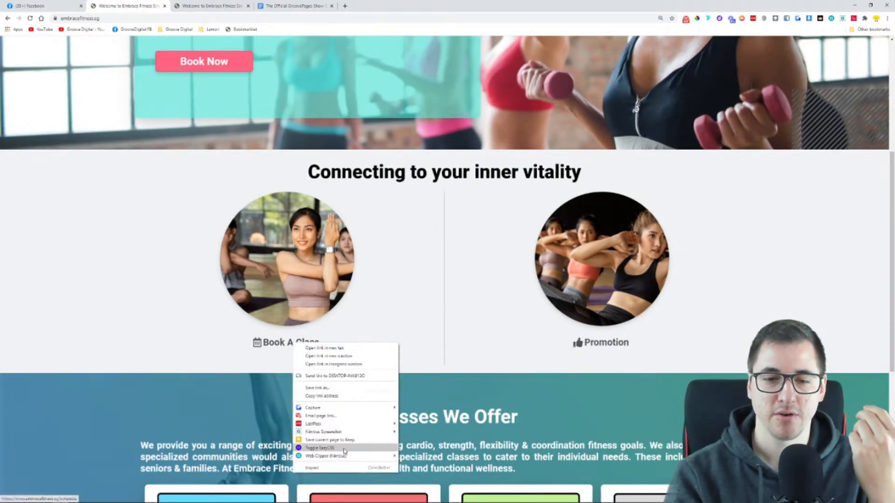
{"action": "left_click", "coordinate": [320, 448]}
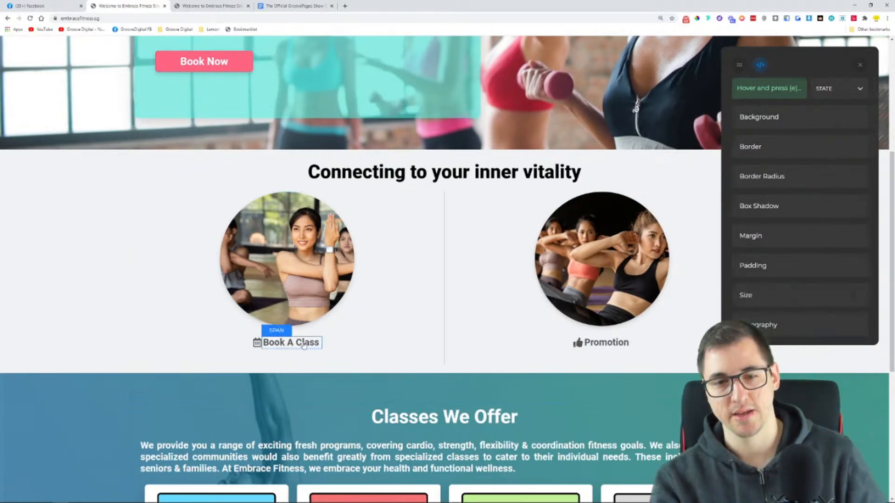
{"action": "key", "text": "e"}
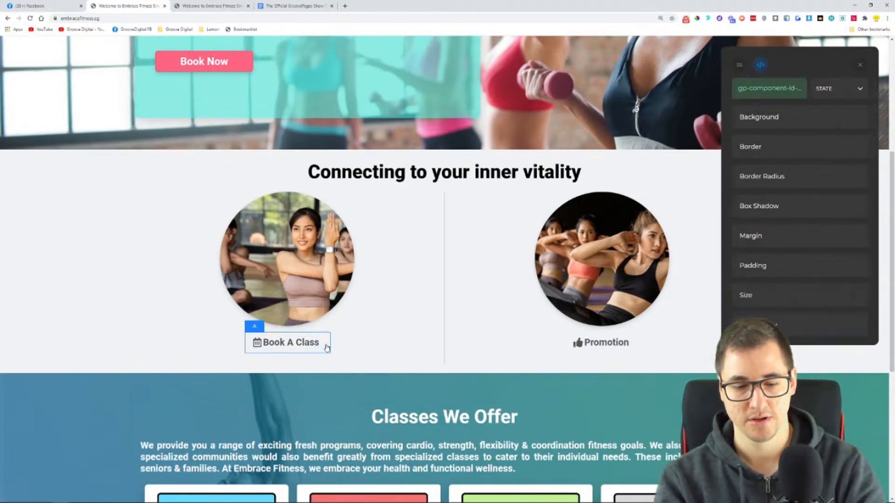
{"action": "left_click", "coordinate": [773, 148]}
{"action": "left_click_drag", "start_coordinate": [737, 154], "coordinate": [741, 160]}
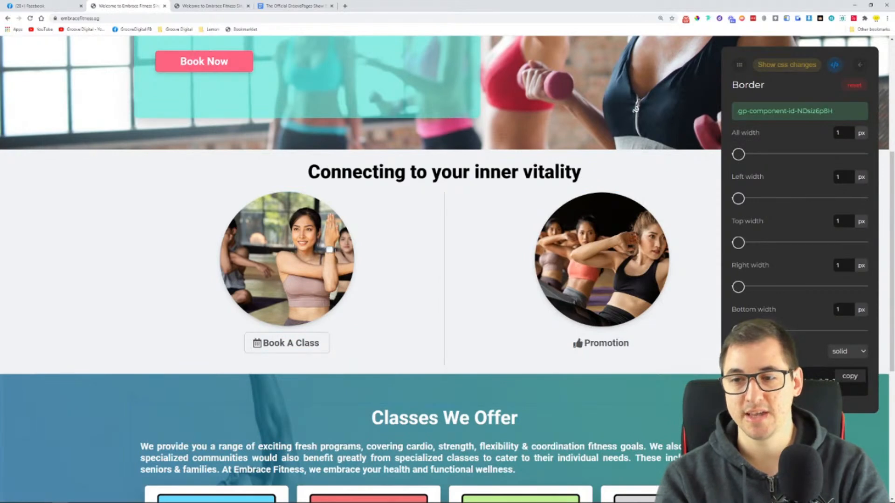
Set the Book A Class border color to dark gray 4A4A4A and close the EasyCSS editor
{"action": "left_click", "coordinate": [764, 351]}
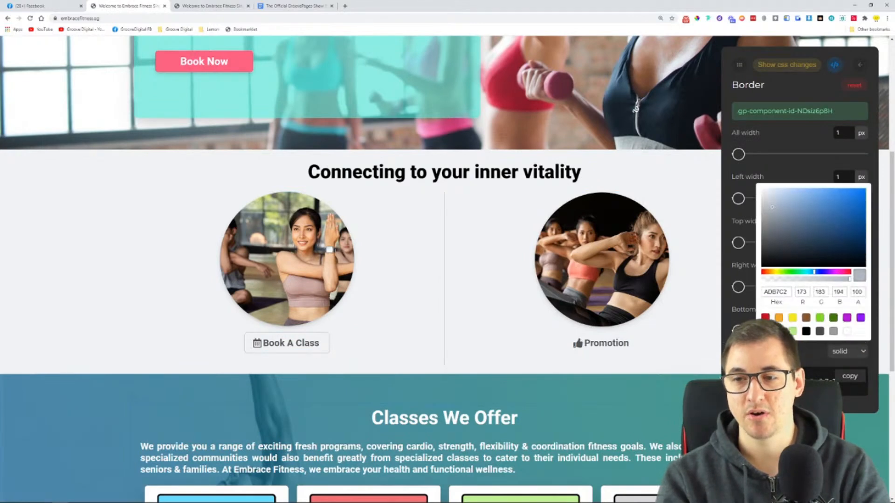
{"action": "left_click", "coordinate": [822, 330]}
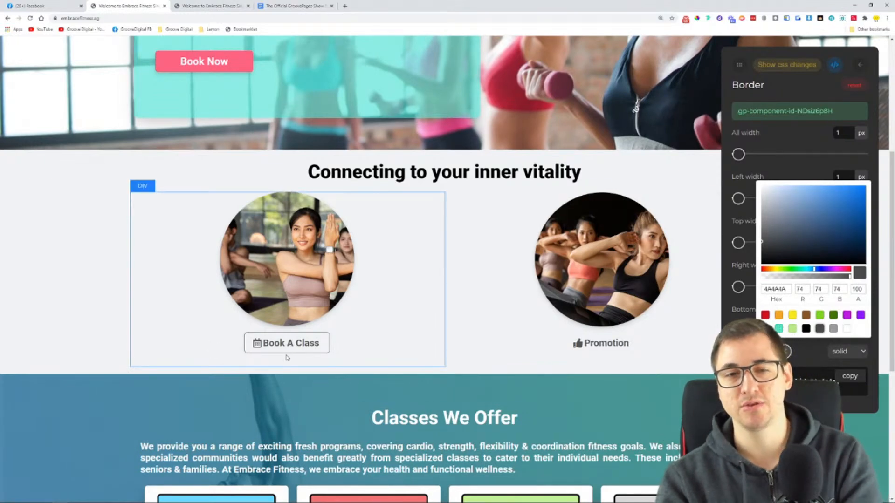
{"action": "left_click", "coordinate": [860, 65]}
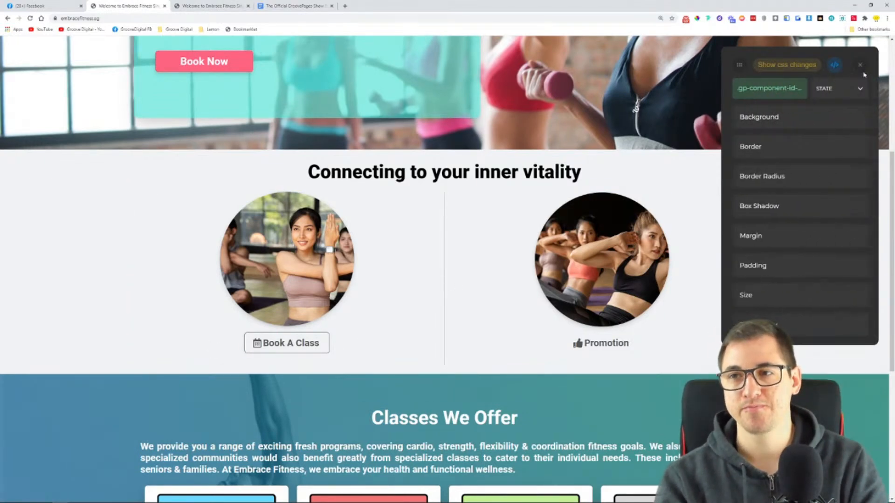
{"action": "left_click", "coordinate": [860, 66]}
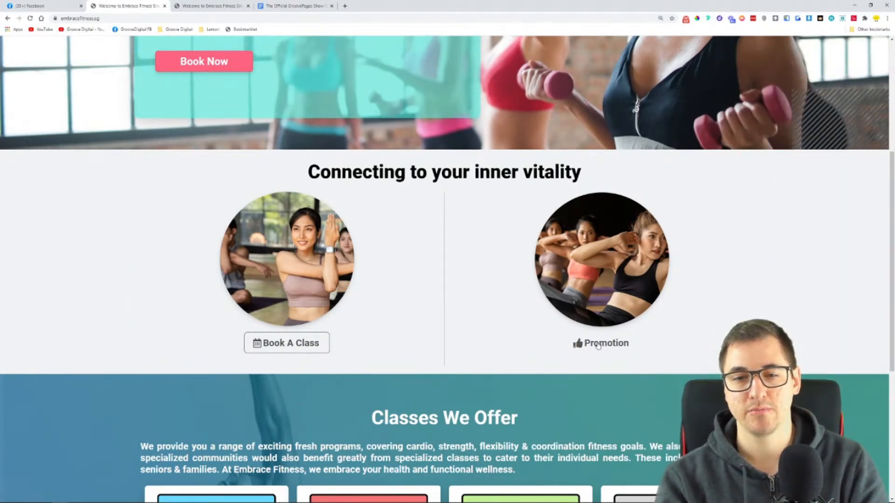
Change the header navigation menu's text color to white with EasyCSS typography settings
{"action": "scroll", "coordinate": [427, 284], "scroll_direction": "down", "scroll_amount": 3}
{"action": "scroll", "coordinate": [426, 285], "scroll_direction": "down", "scroll_amount": 3}
{"action": "scroll", "coordinate": [428, 271], "scroll_direction": "up", "scroll_amount": 10}
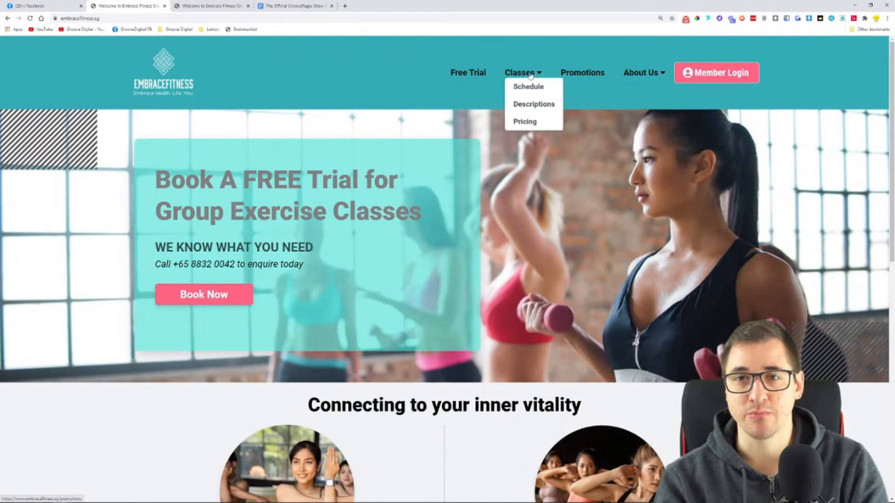
{"action": "right_click", "coordinate": [455, 76]}
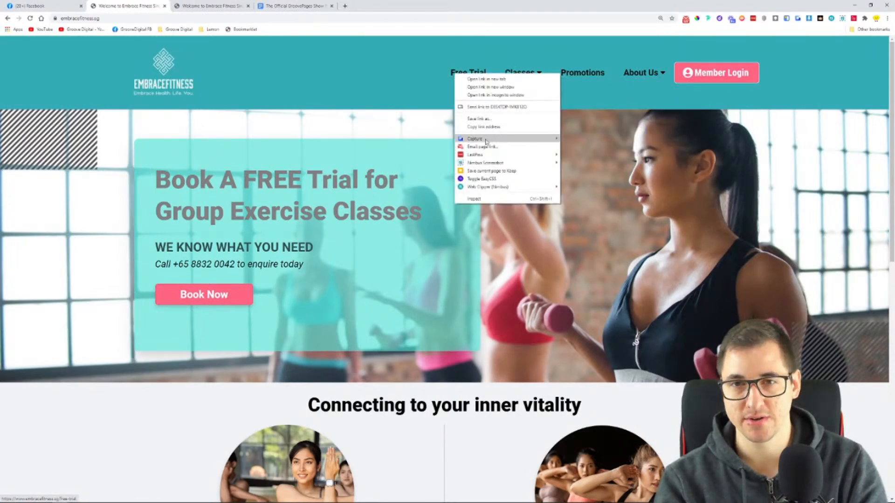
{"action": "left_click", "coordinate": [487, 178]}
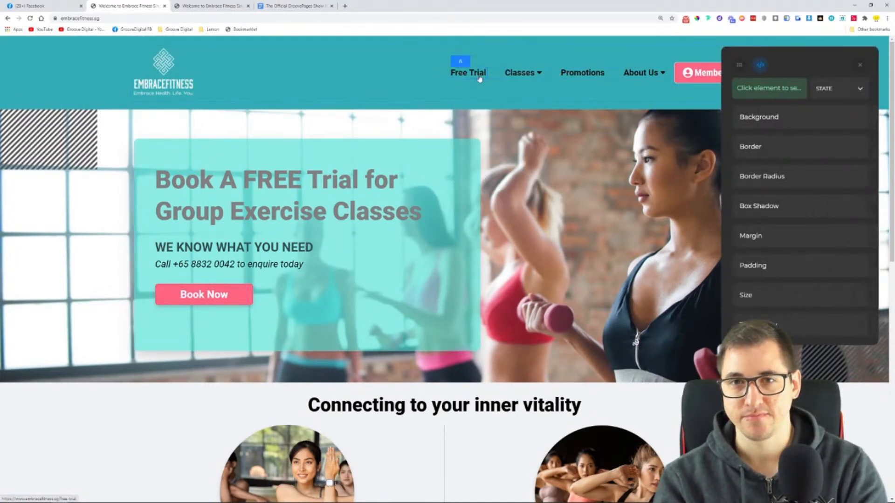
{"action": "left_click", "coordinate": [497, 79]}
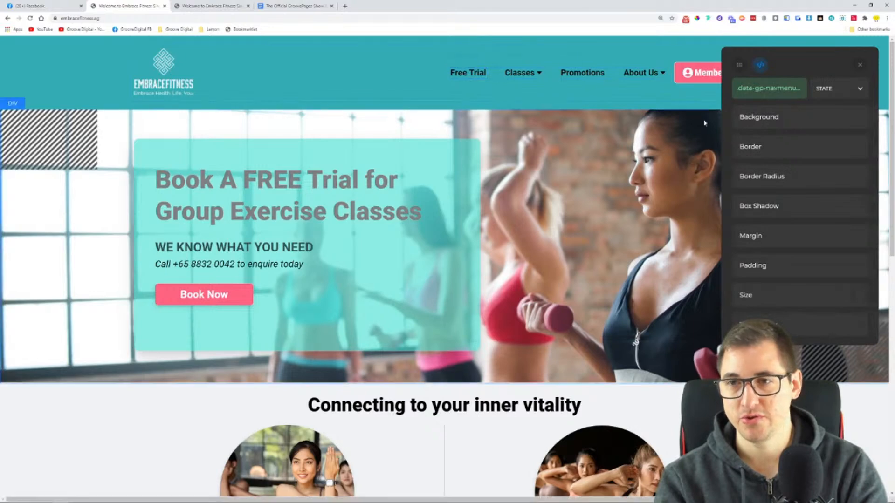
{"action": "left_click", "coordinate": [783, 323]}
{"action": "left_click", "coordinate": [858, 277]}
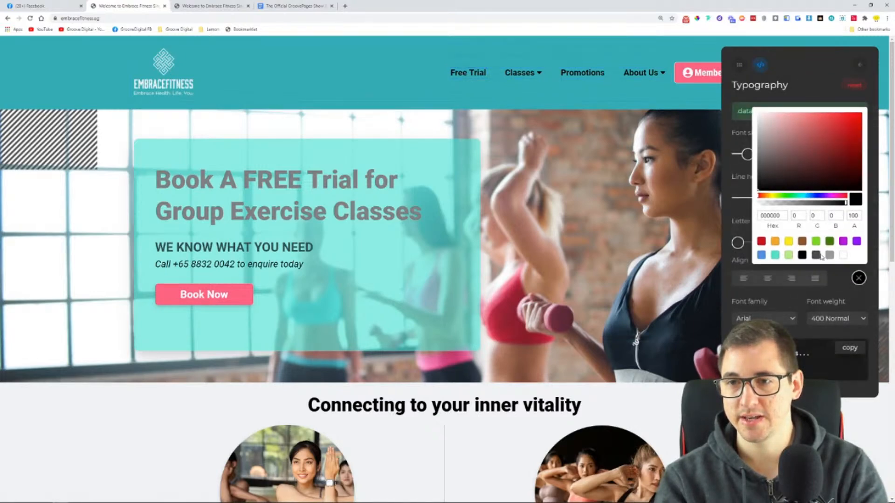
{"action": "left_click", "coordinate": [843, 255]}
{"action": "left_click", "coordinate": [428, 89]}
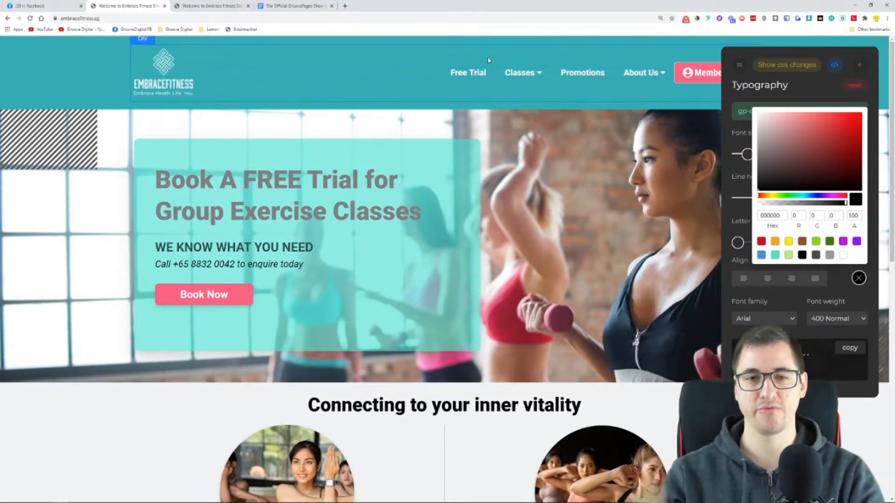
Set the "Book A FREE Trial for Group Exercise Classes" headline color to black 000000 and close the EasyCSS editor
{"action": "left_click", "coordinate": [343, 194]}
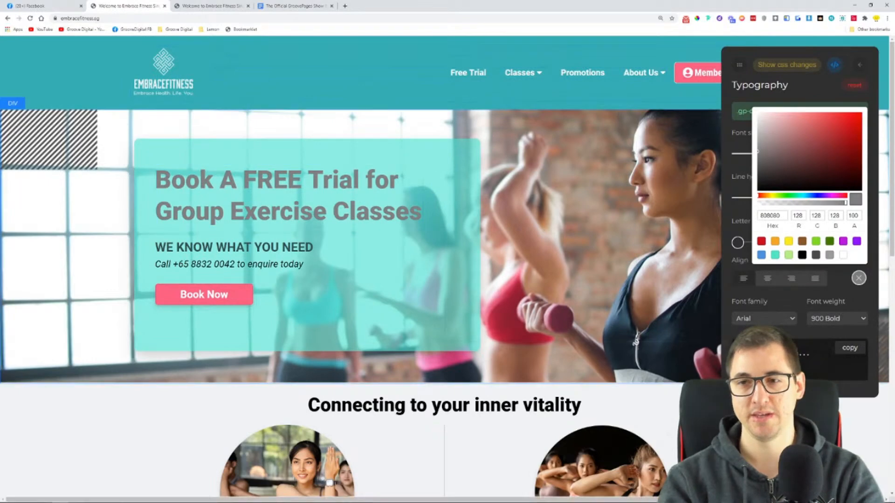
{"action": "left_click", "coordinate": [801, 256]}
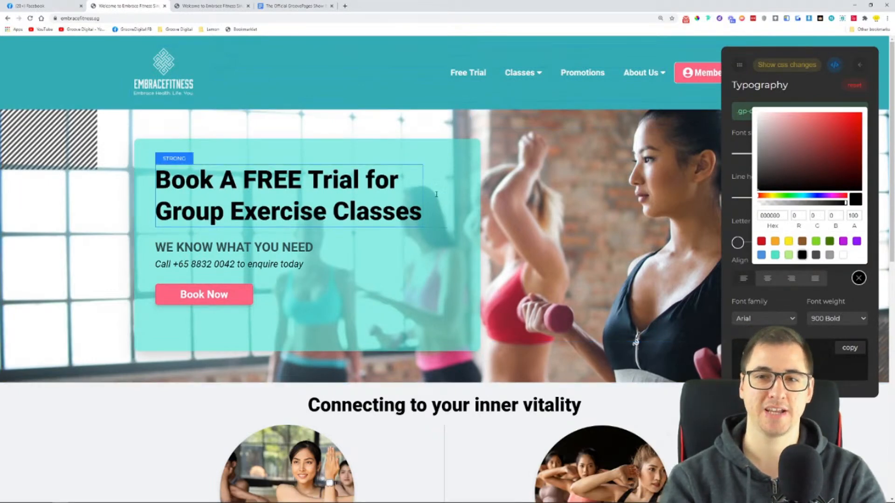
{"action": "left_click", "coordinate": [857, 69]}
{"action": "left_click", "coordinate": [856, 69]}
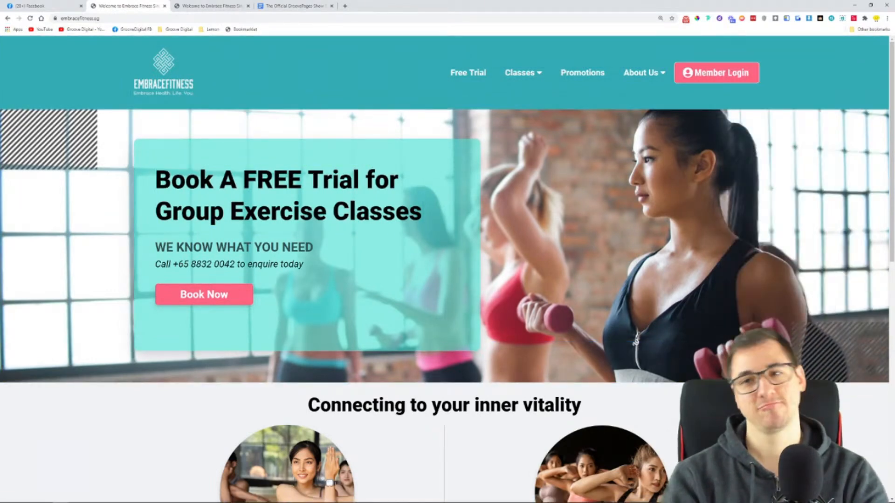
Review the restyled home page from the header to the Classes We Offer section
{"action": "scroll", "coordinate": [794, 350], "scroll_direction": "down", "scroll_amount": 1}
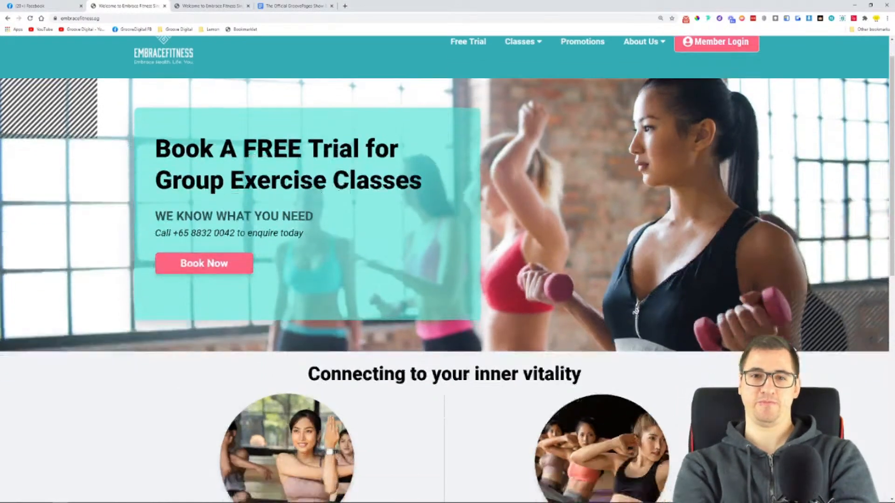
{"action": "scroll", "coordinate": [792, 326], "scroll_direction": "down", "scroll_amount": 3}
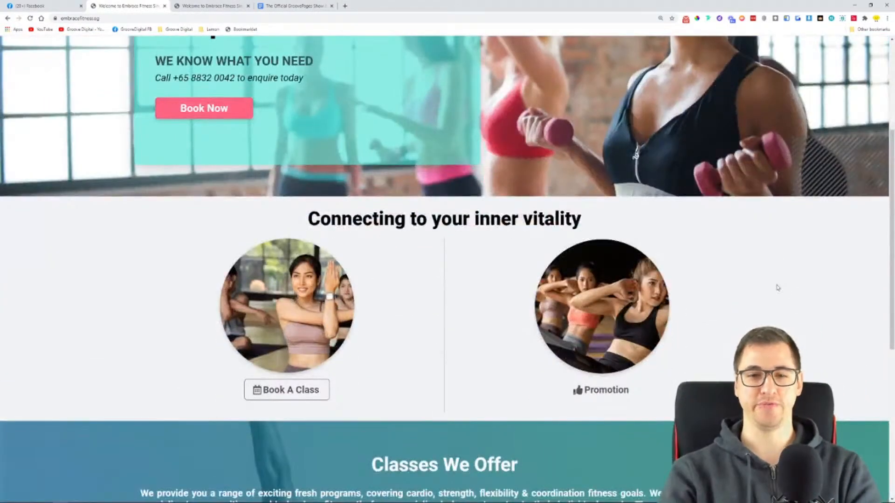
{"action": "scroll", "coordinate": [774, 286], "scroll_direction": "up", "scroll_amount": 5}
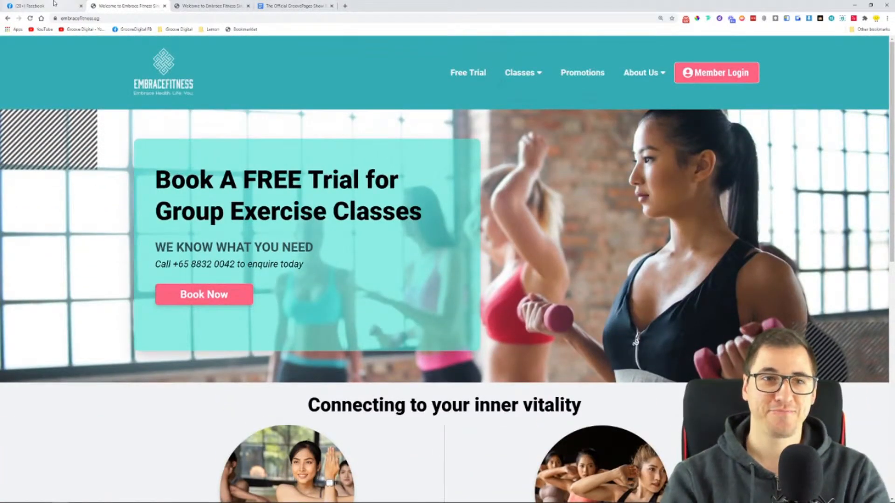
Switch to Facebook and look through the submitted site links in the GroovePages Show & Tell post's comments
{"action": "left_click", "coordinate": [32, 5]}
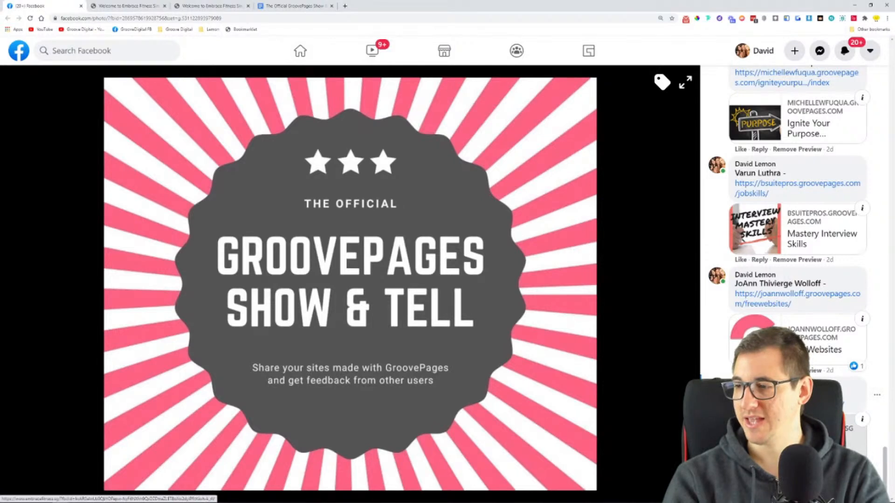
{"action": "scroll", "coordinate": [797, 233], "scroll_direction": "up", "scroll_amount": 5}
{"action": "scroll", "coordinate": [797, 233], "scroll_direction": "down", "scroll_amount": 1}
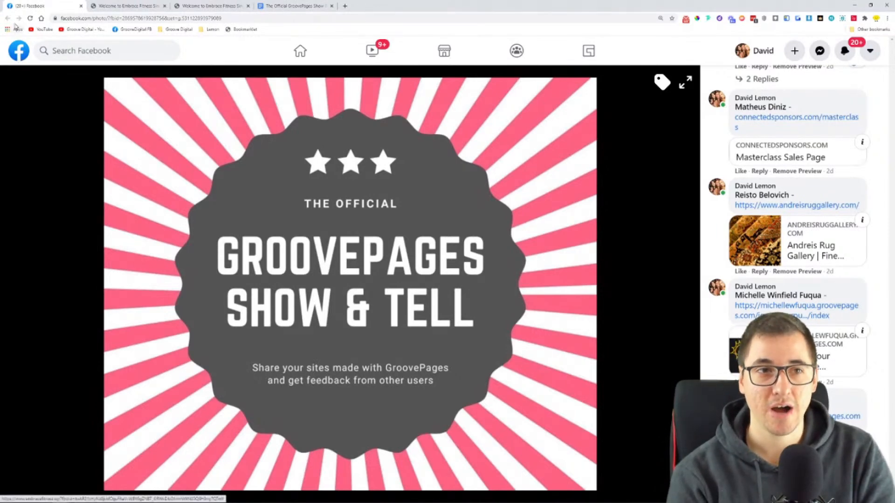
Open the GrooveDigital Official group in a new tab and read the full "FRIDAY'S GrooveDigital Presents" announcement
{"action": "middle_click", "coordinate": [132, 29]}
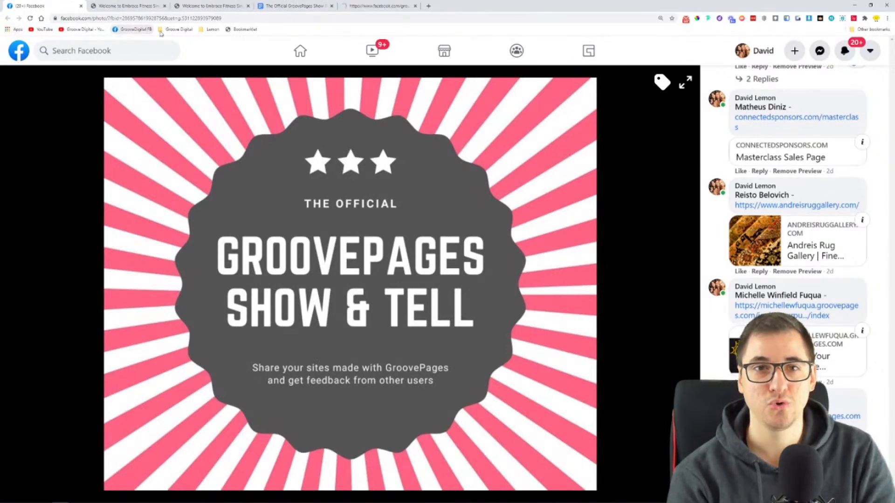
{"action": "left_click", "coordinate": [394, 4]}
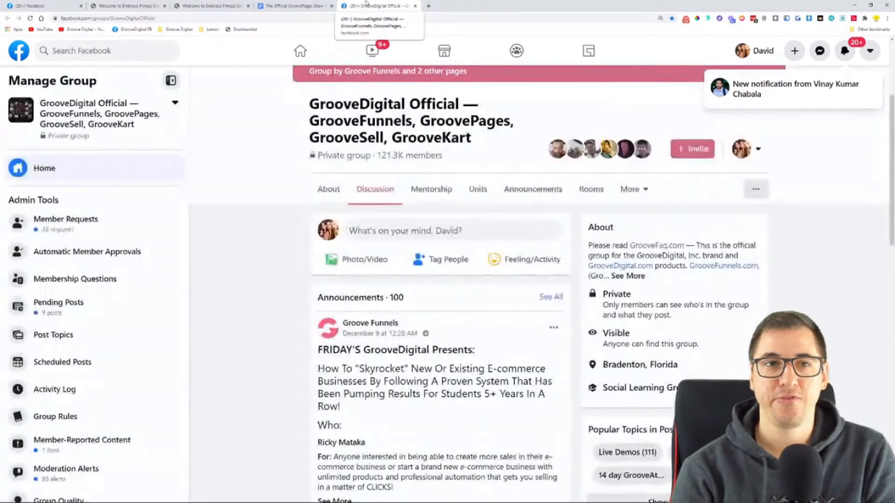
{"action": "scroll", "coordinate": [333, 232], "scroll_direction": "down", "scroll_amount": 5}
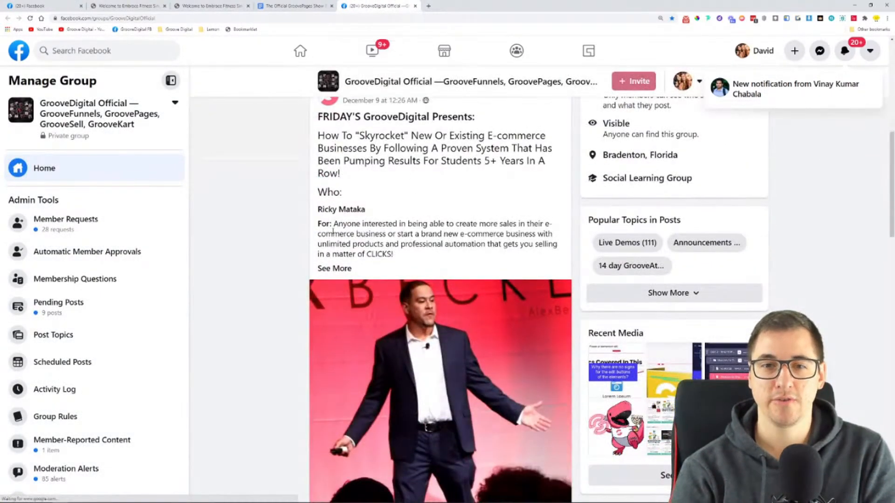
{"action": "scroll", "coordinate": [353, 256], "scroll_direction": "up", "scroll_amount": 2}
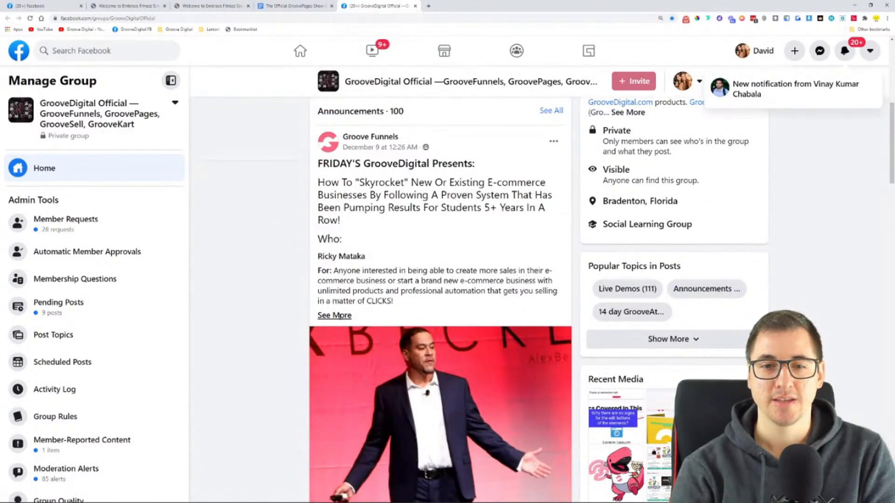
{"action": "left_click", "coordinate": [334, 361]}
{"action": "scroll", "coordinate": [441, 186], "scroll_direction": "down", "scroll_amount": 10}
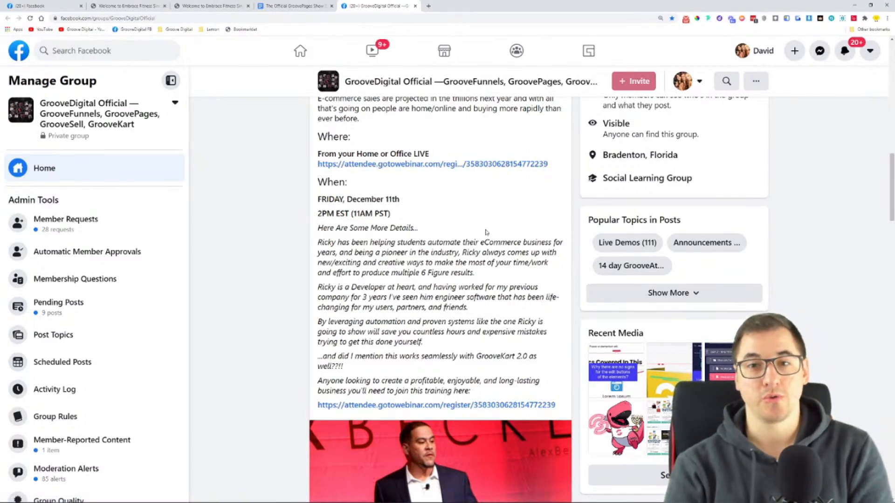
{"action": "mouse_move", "coordinate": [444, 501]}
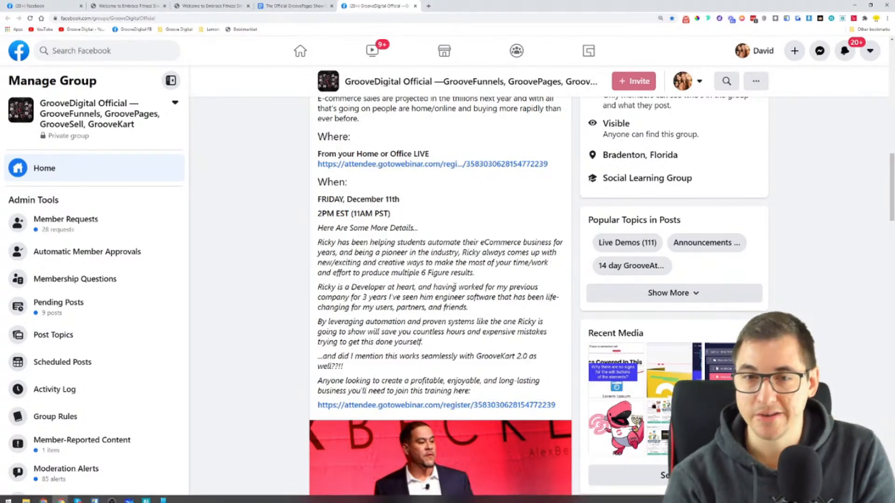